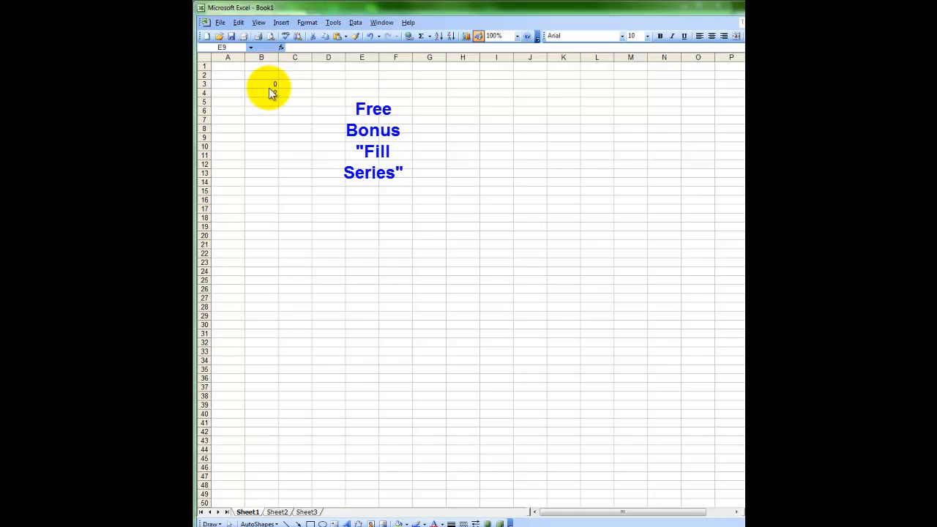
Step: Fill cells B3:B19 with a linear column series starting from 0 with a step value of 2
left_click(268, 84)
left_click_drag(267, 88, 267, 93)
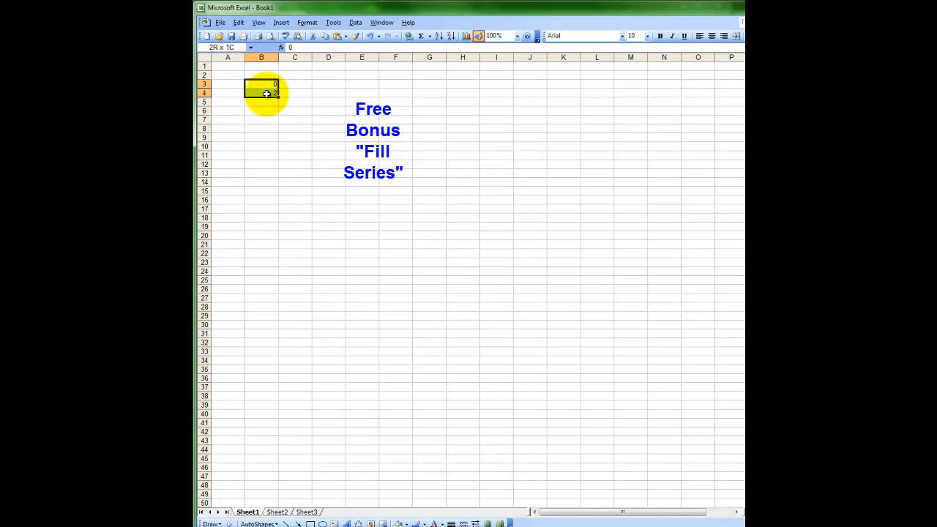
left_click_drag(266, 93, 267, 228)
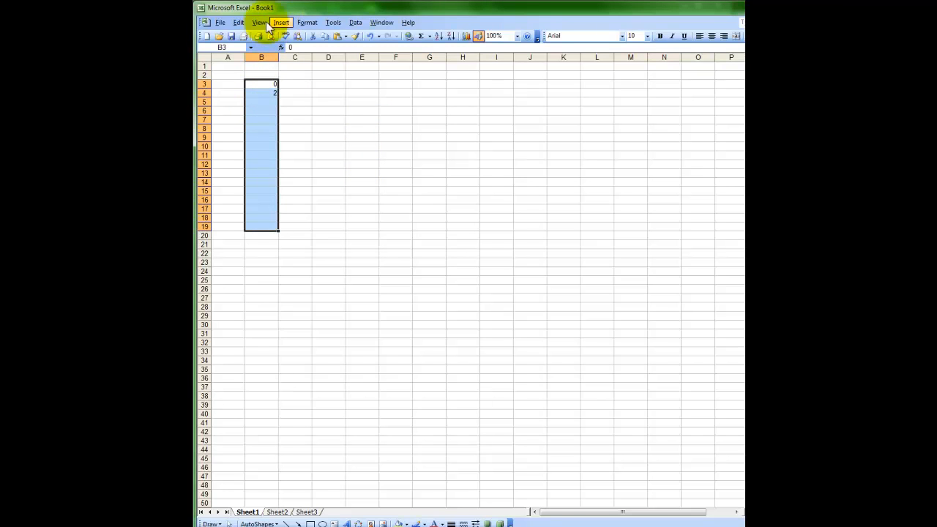
left_click(239, 23)
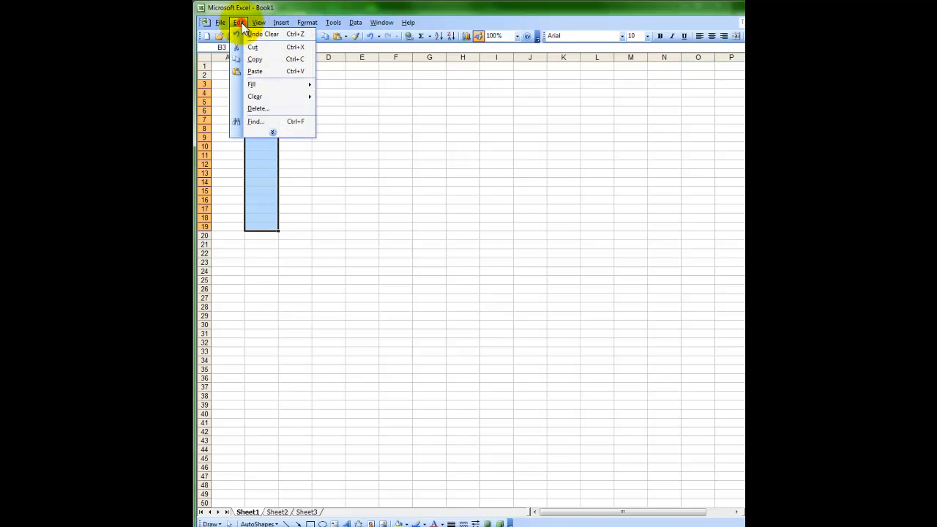
mouse_move(277, 86)
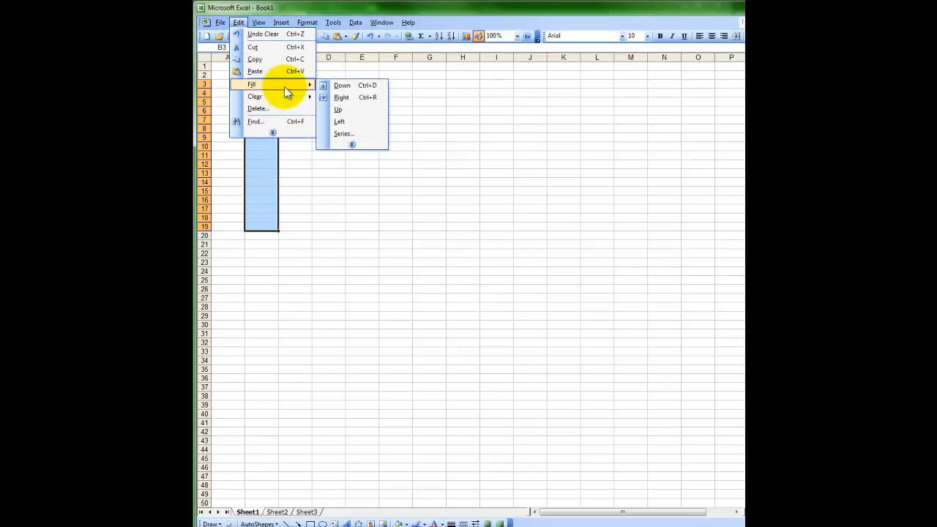
left_click(357, 135)
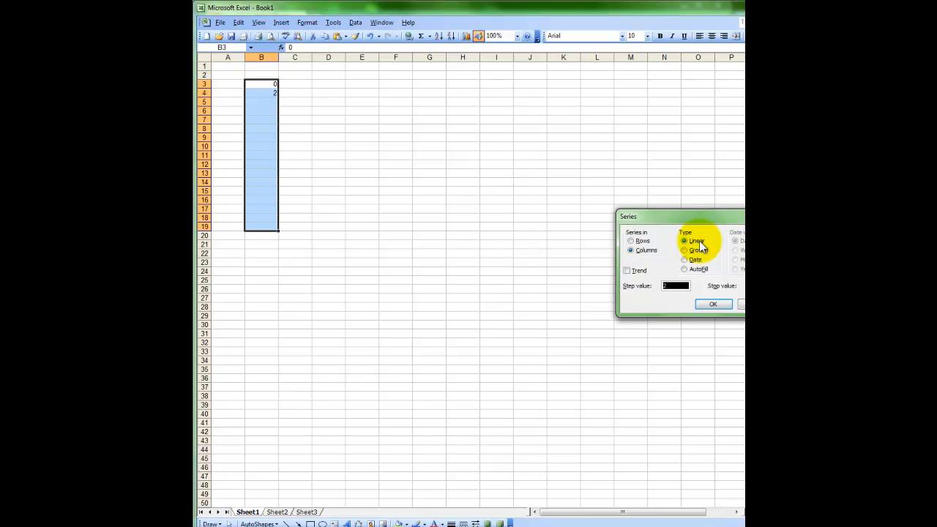
left_click(717, 304)
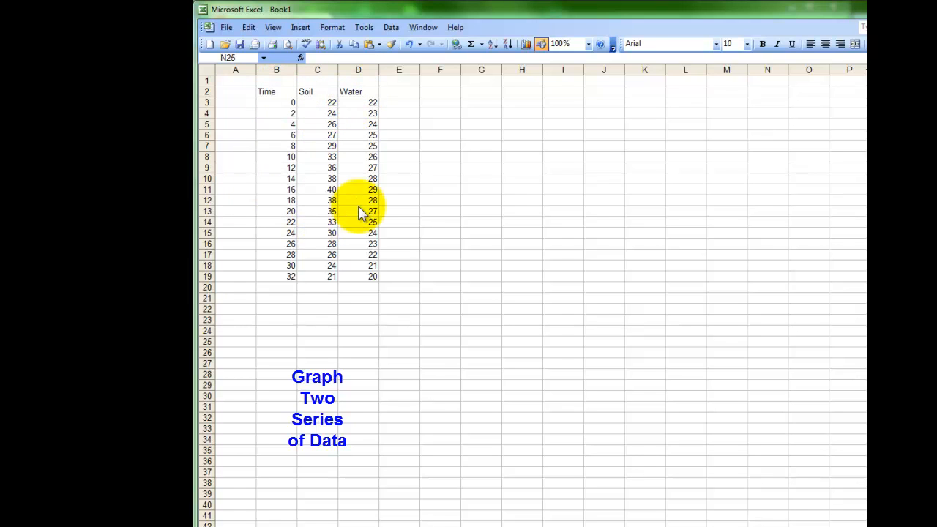
Step: Start a new XY (Scatter) chart with data points connected by smoothed lines and continue to its source data
left_click(527, 44)
left_click_drag(855, 195, 635, 107)
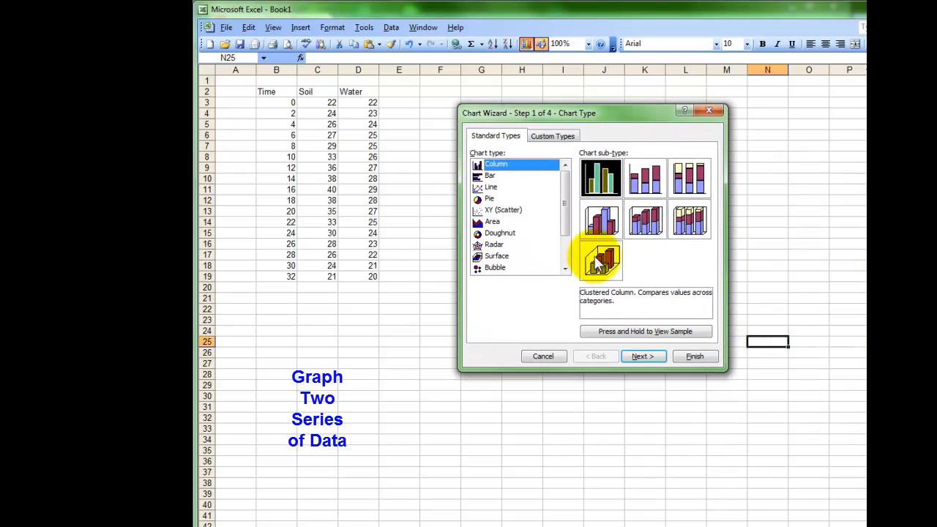
left_click(489, 211)
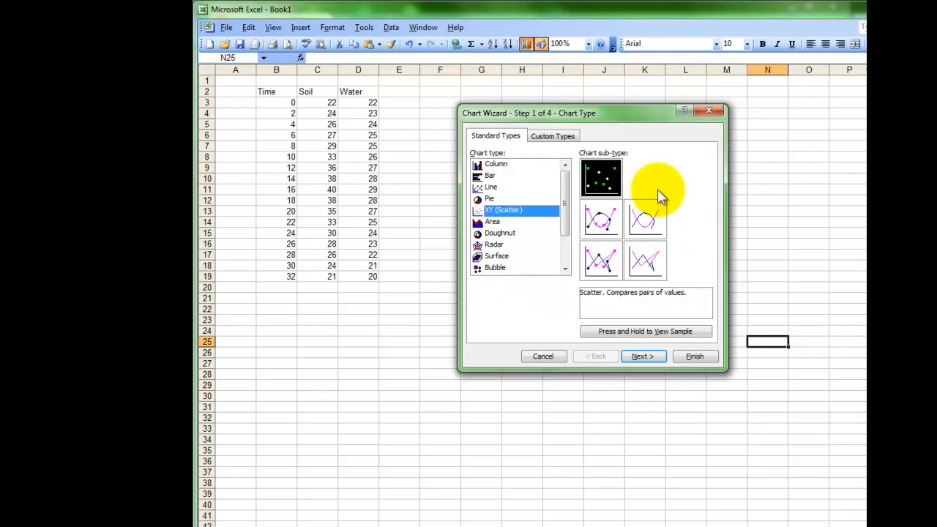
left_click(600, 260)
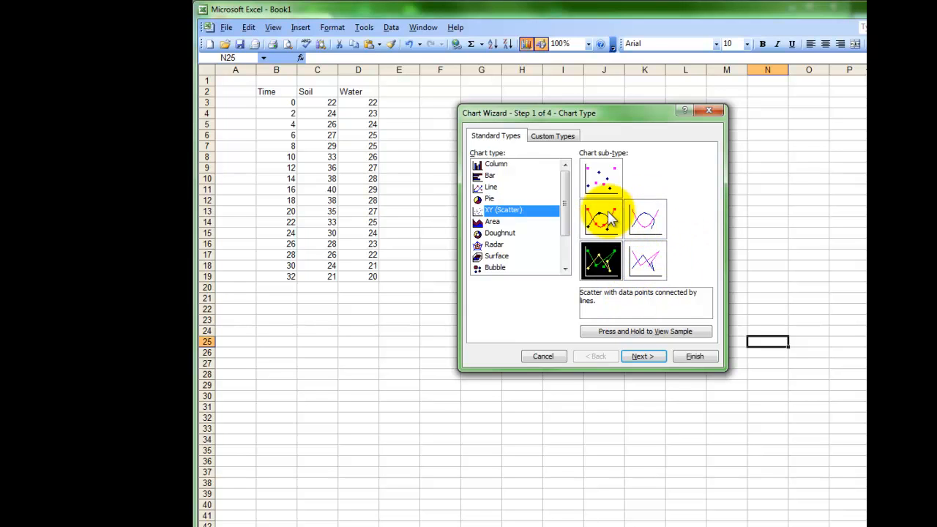
left_click(603, 225)
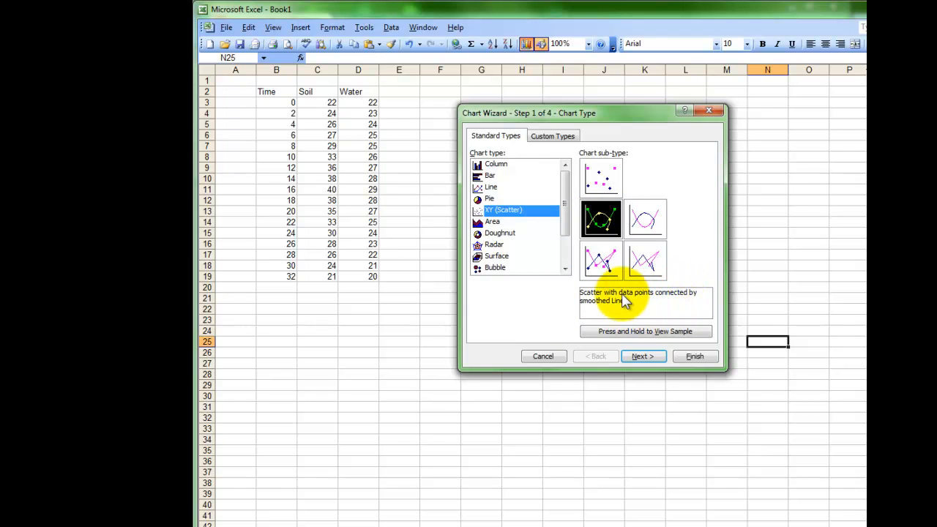
left_click(643, 355)
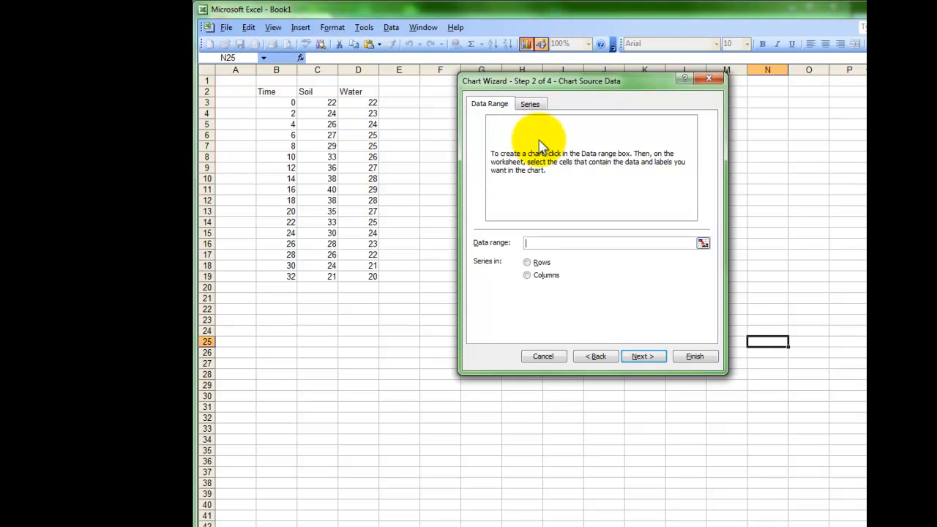
Step: Add a data series named Soil with X values from B3:B19 and Y values from C3:C19
left_click(536, 108)
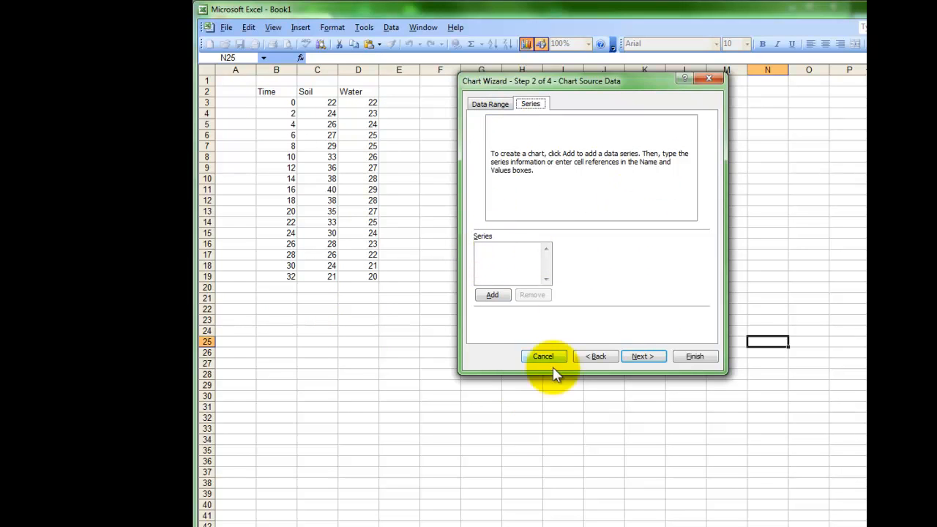
left_click(493, 296)
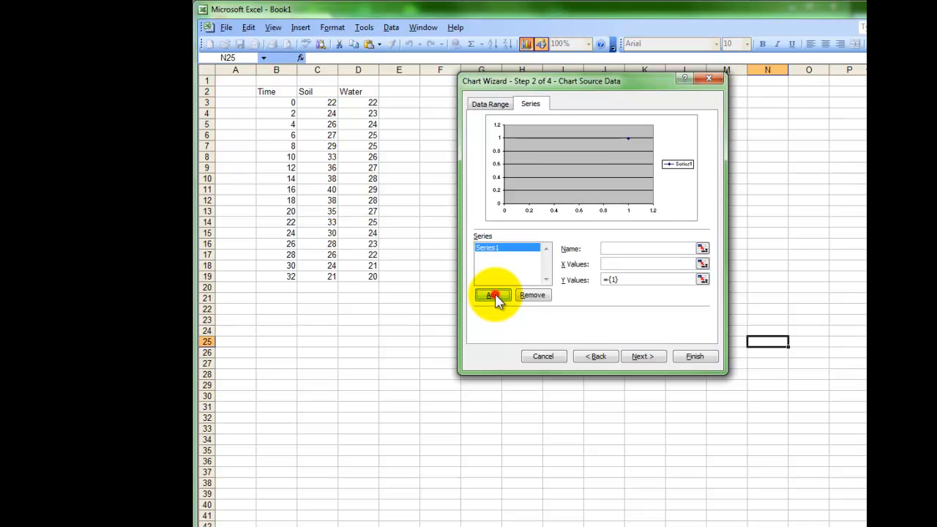
left_click(625, 250)
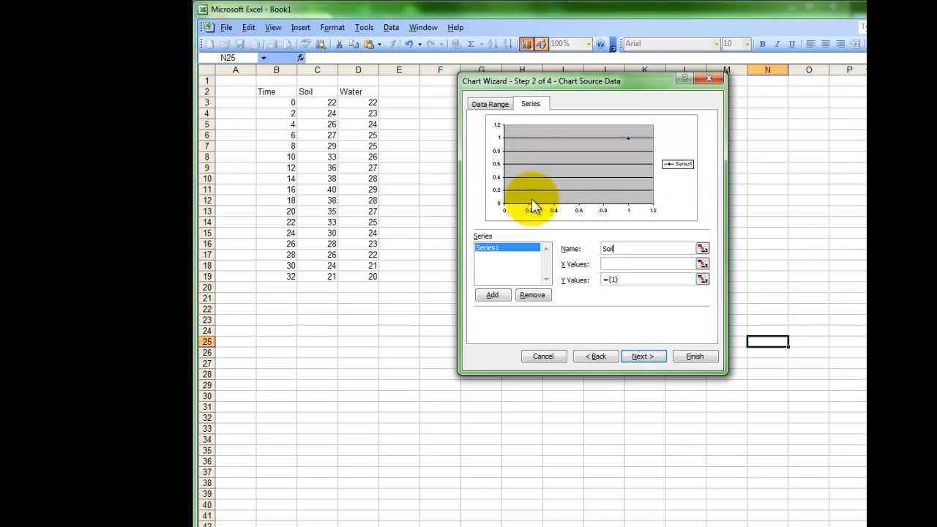
left_click(620, 265)
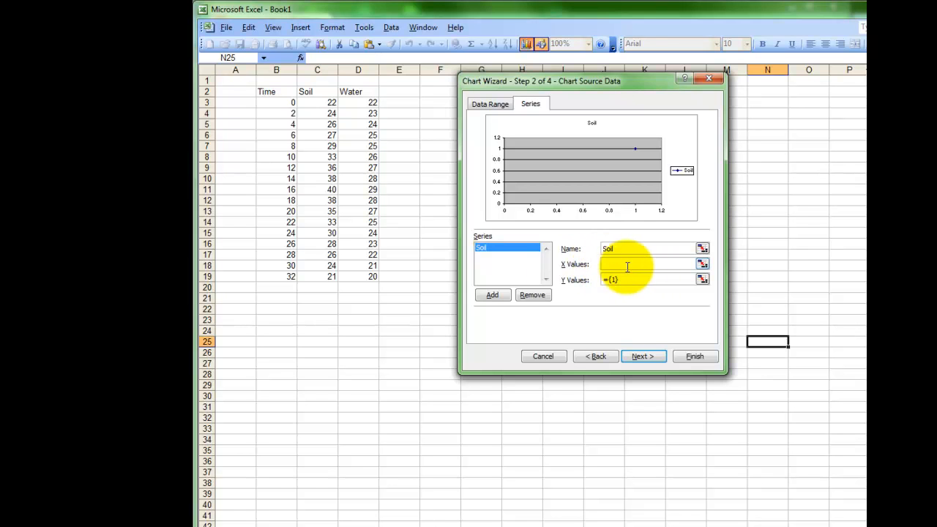
left_click_drag(282, 102, 289, 274)
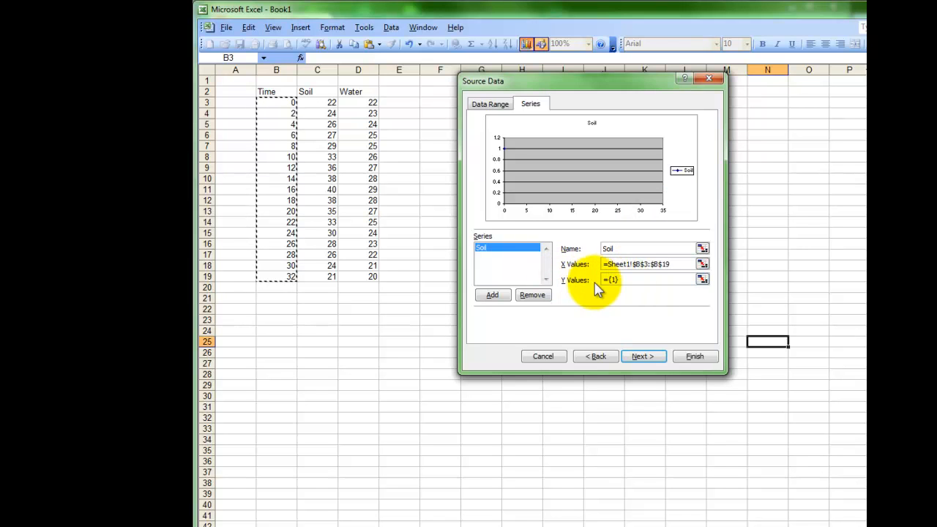
left_click_drag(624, 280, 601, 286)
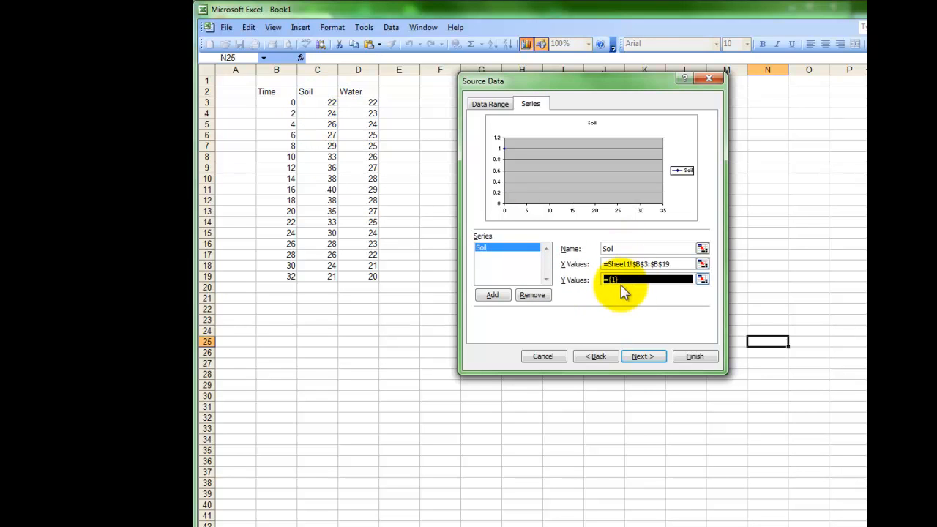
key("BackSpace")
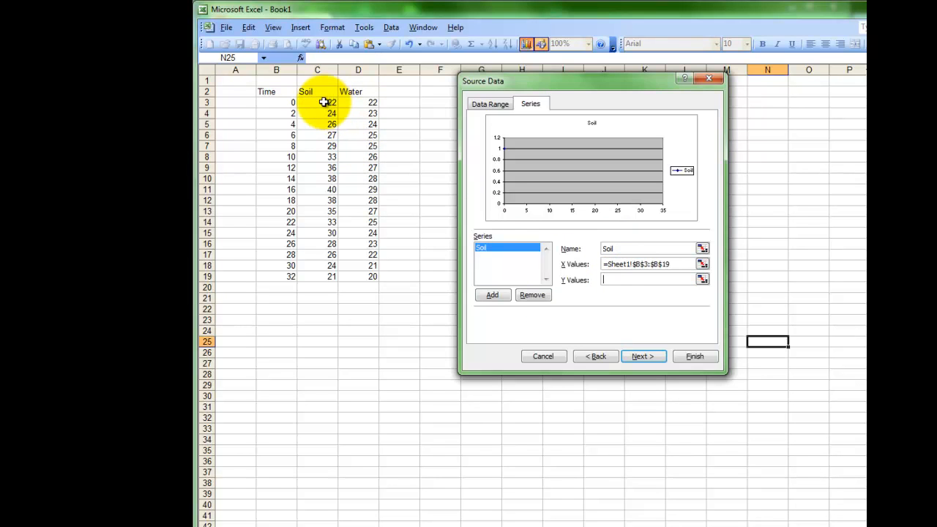
left_click_drag(321, 102, 329, 269)
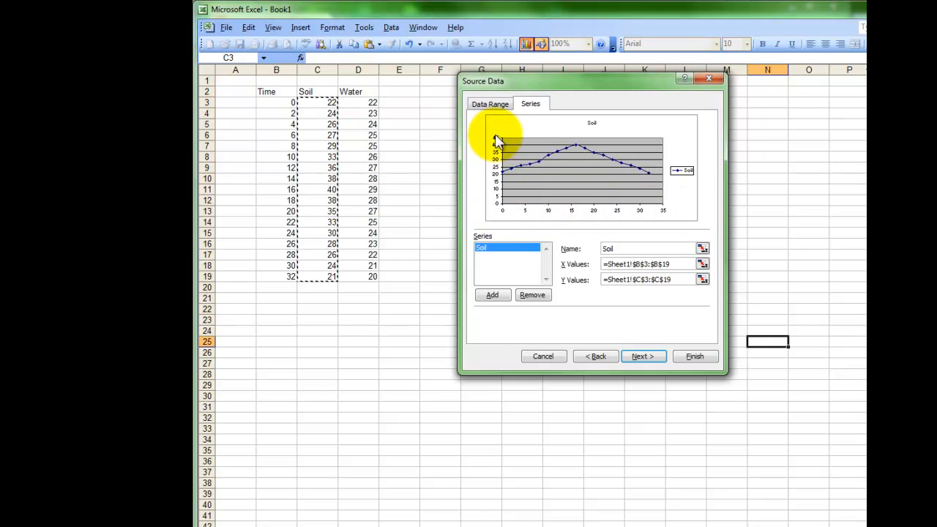
Step: Add a second data series named Water with X values from B3:B19 and Y values from D3:D19
left_click(495, 295)
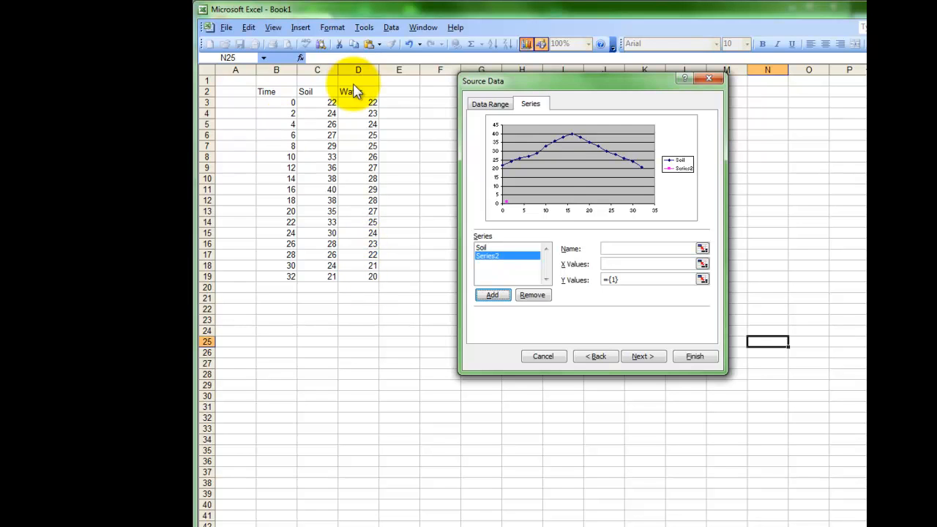
left_click(620, 249)
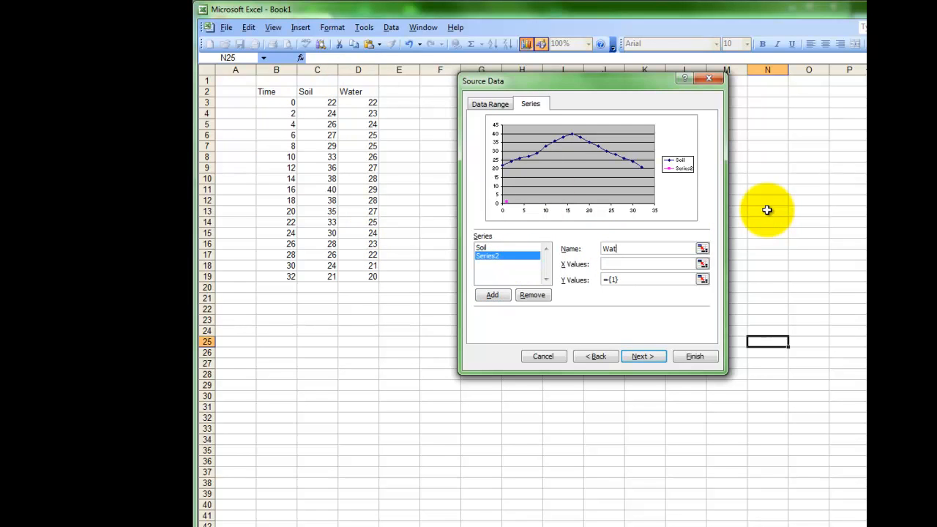
left_click(612, 263)
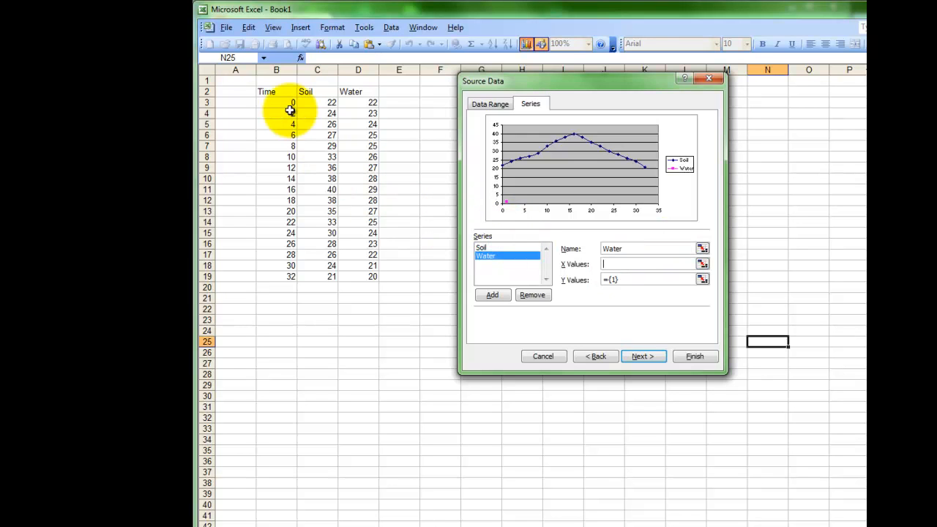
left_click_drag(278, 103, 282, 276)
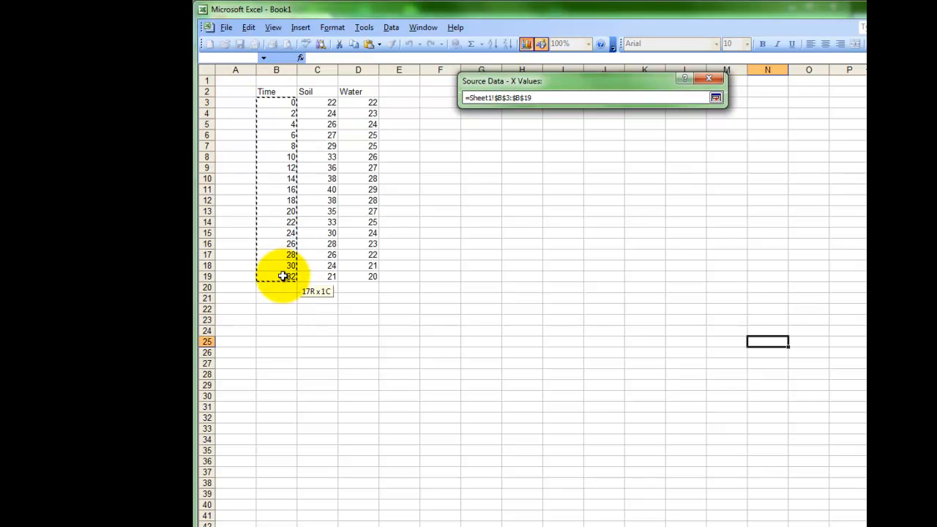
left_click_drag(282, 276, 282, 274)
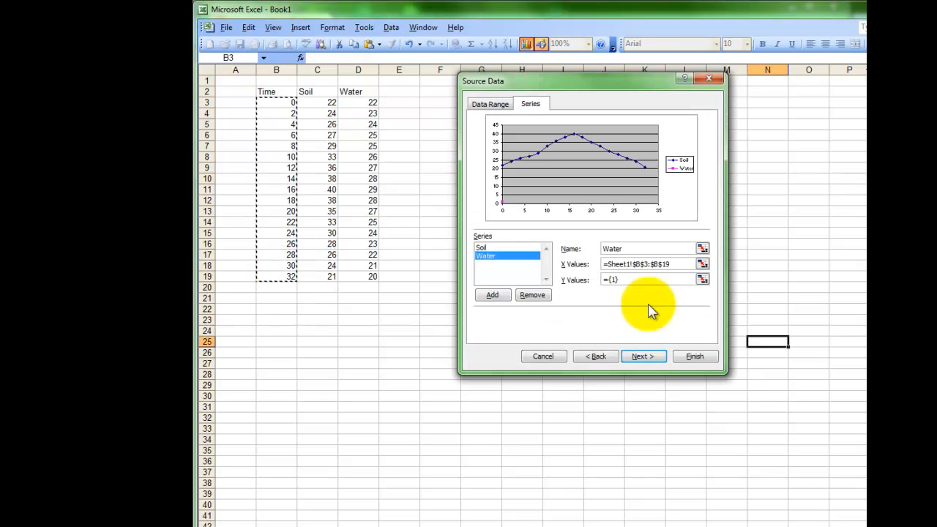
left_click_drag(628, 286, 605, 286)
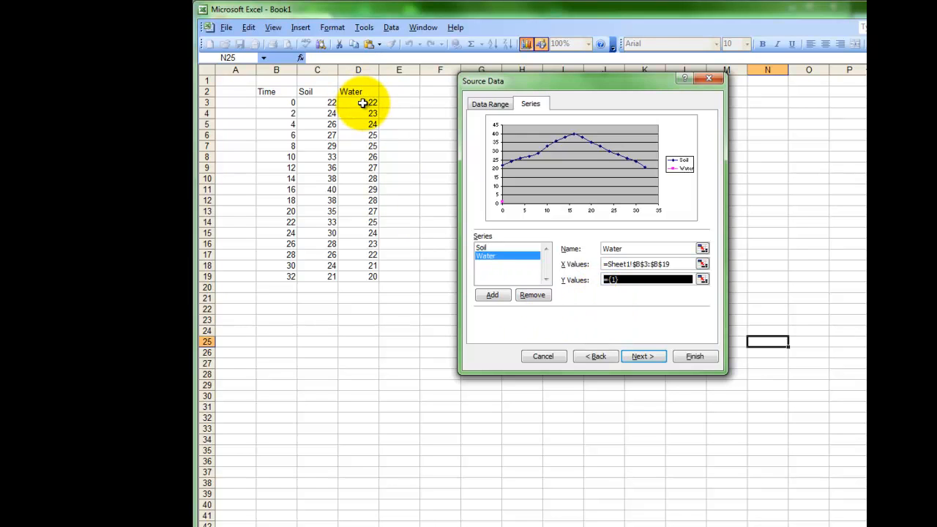
left_click_drag(362, 103, 371, 276)
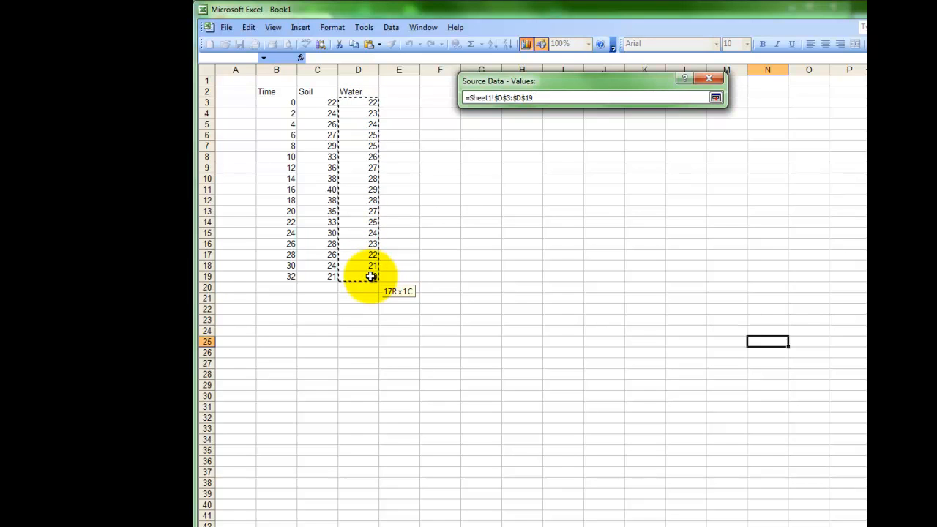
left_click_drag(371, 276, 368, 272)
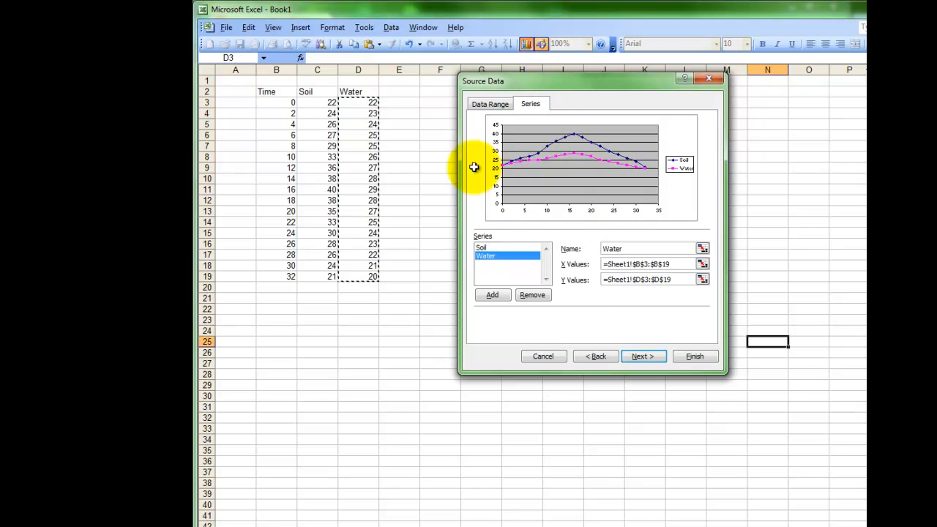
Step: Accept the source data, continue to the chart options and review the axes settings
left_click(655, 358)
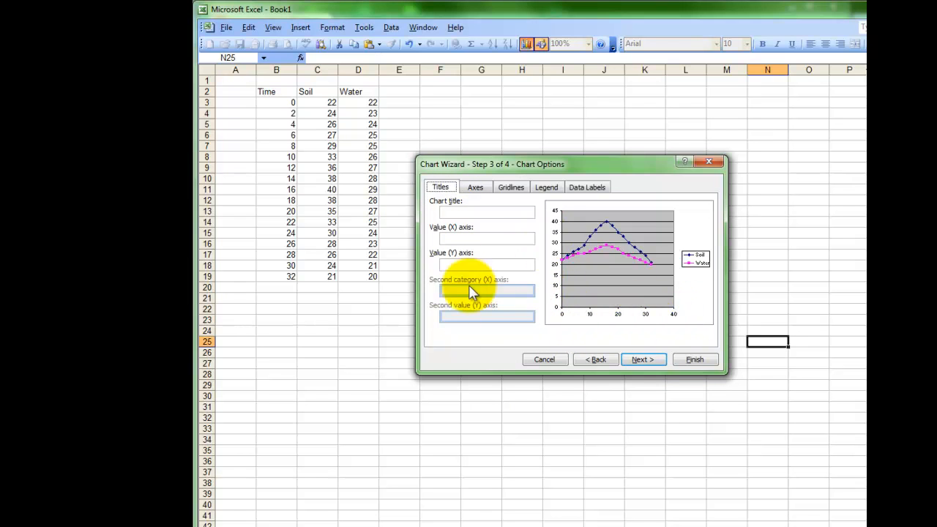
left_click(477, 188)
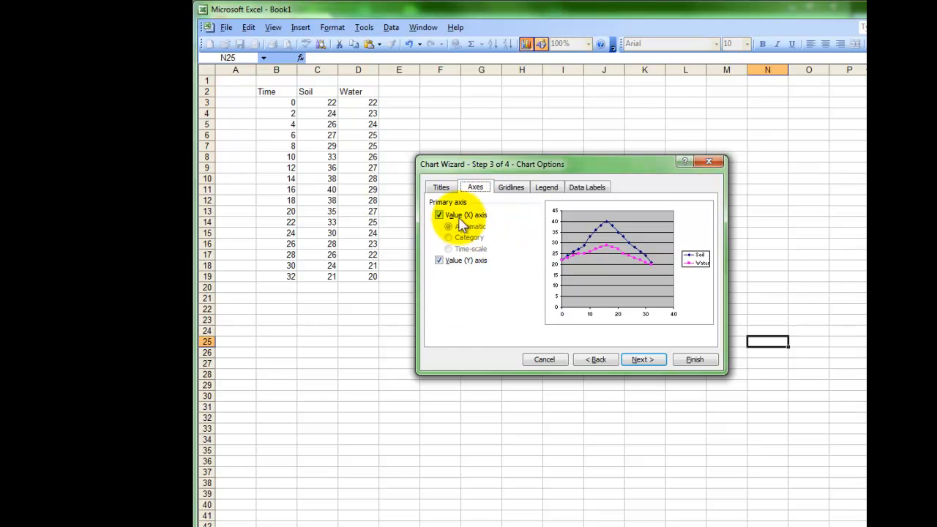
Step: Try major and minor gridlines on the chart's X axis and switch both off again
left_click(514, 189)
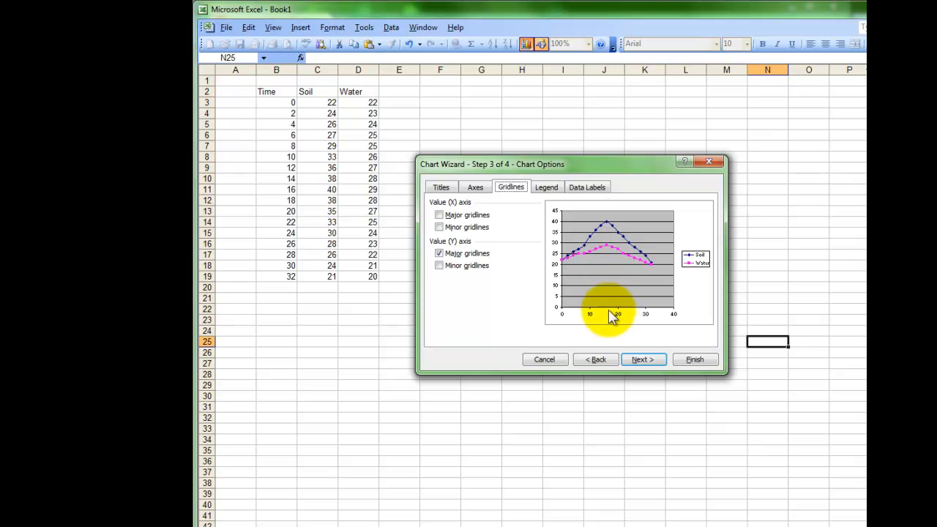
left_click(438, 214)
left_click(439, 226)
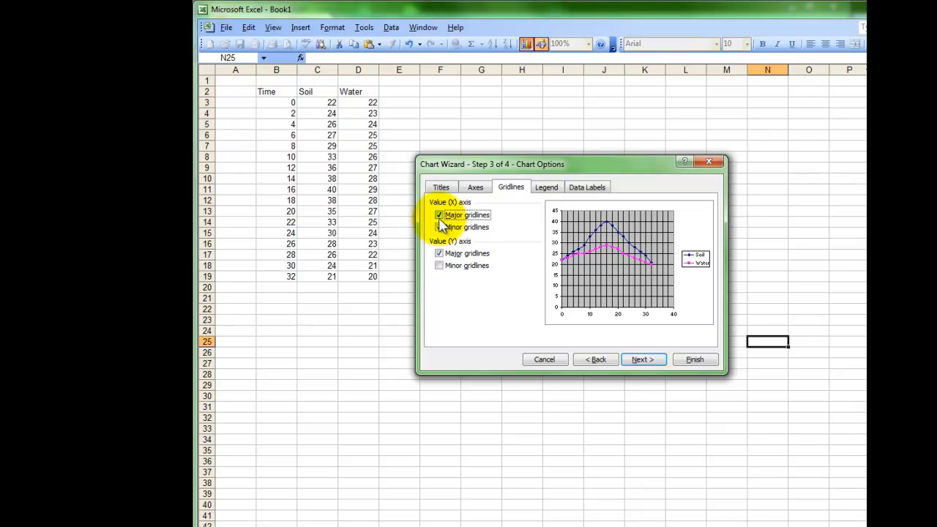
left_click(439, 227)
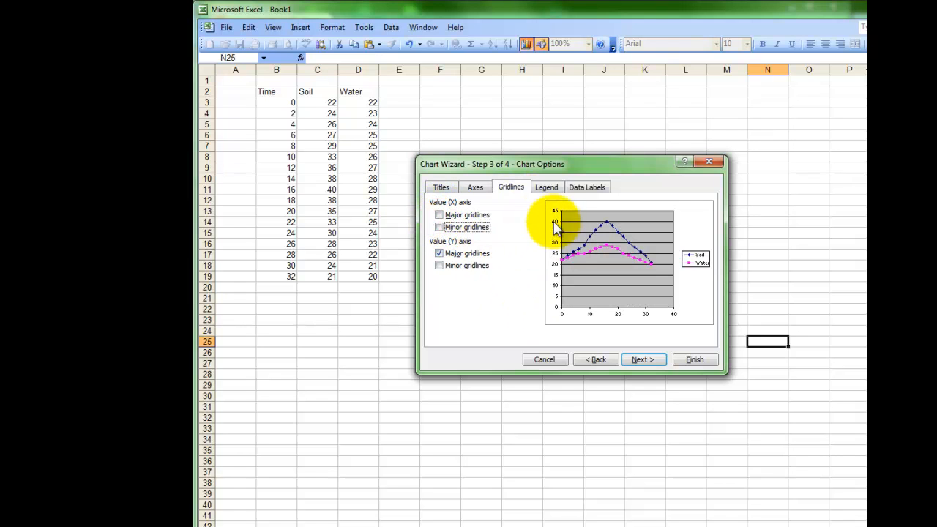
Step: Try the legend at the bottom and left of the chart, and place it at the top
left_click(552, 188)
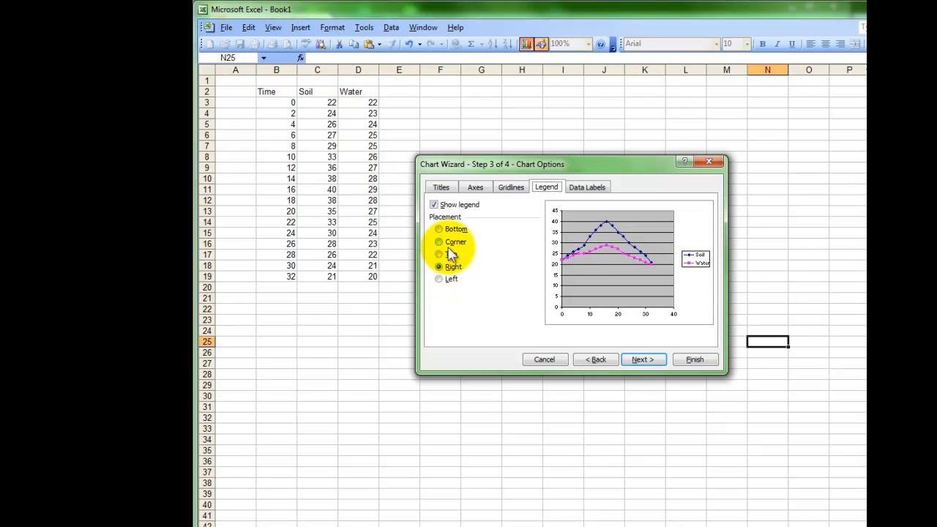
left_click(440, 230)
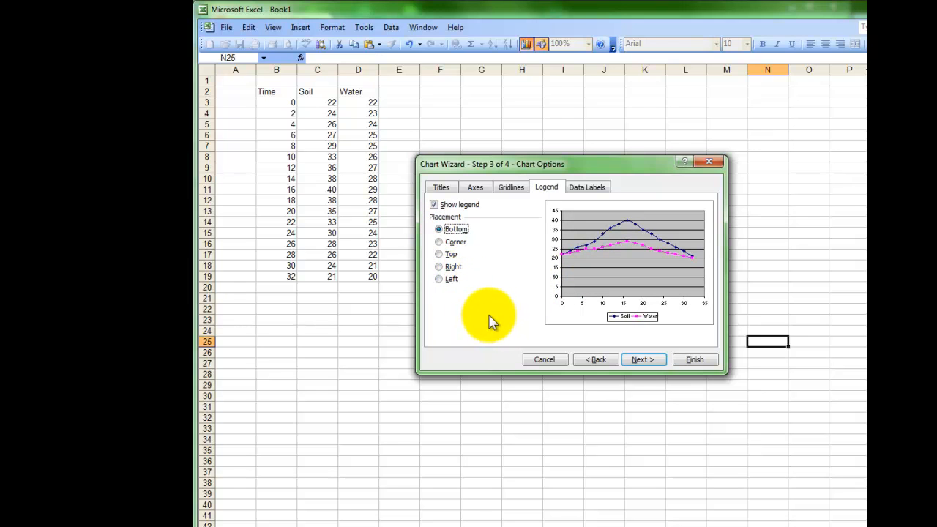
left_click(439, 278)
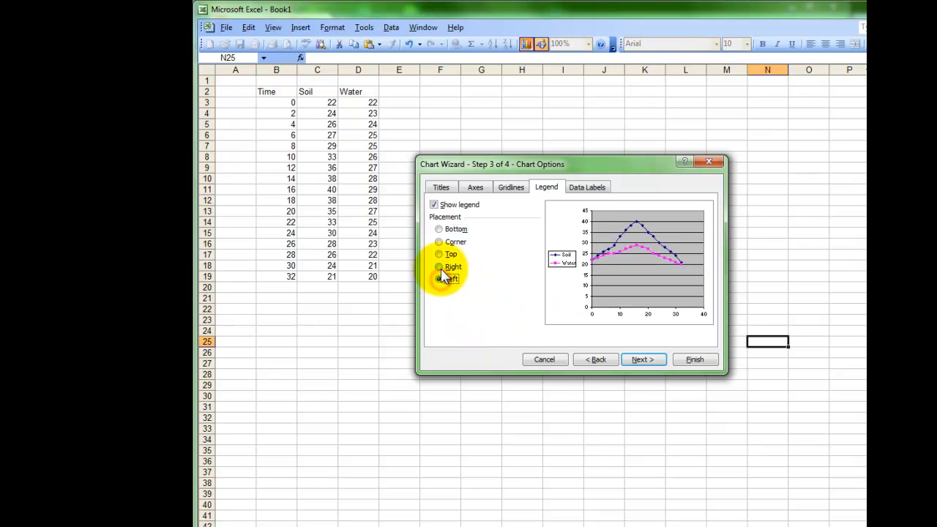
left_click(439, 254)
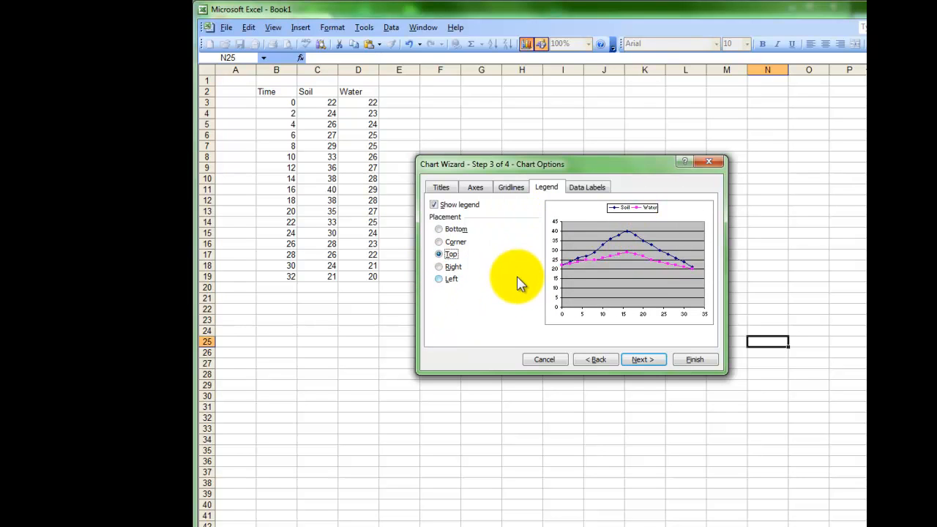
Step: Try series name data labels on the chart and switch them off again
left_click(593, 189)
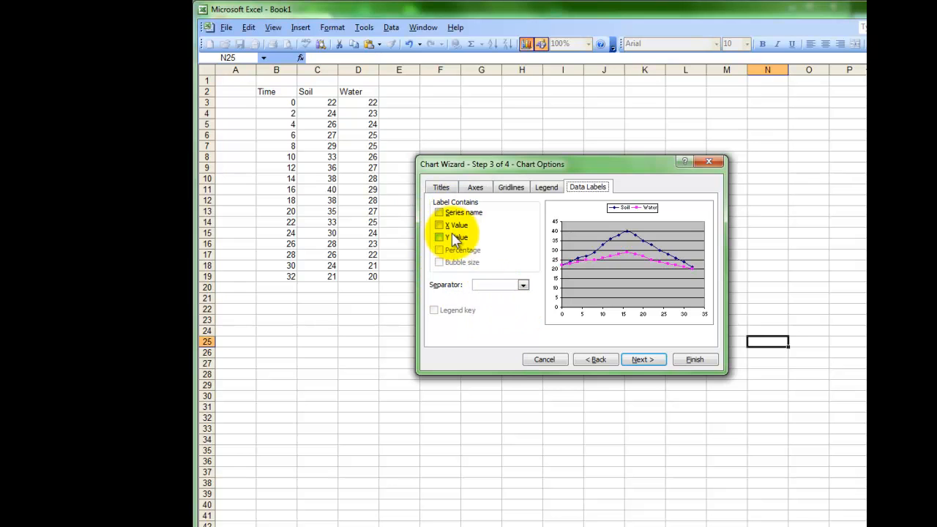
left_click(440, 212)
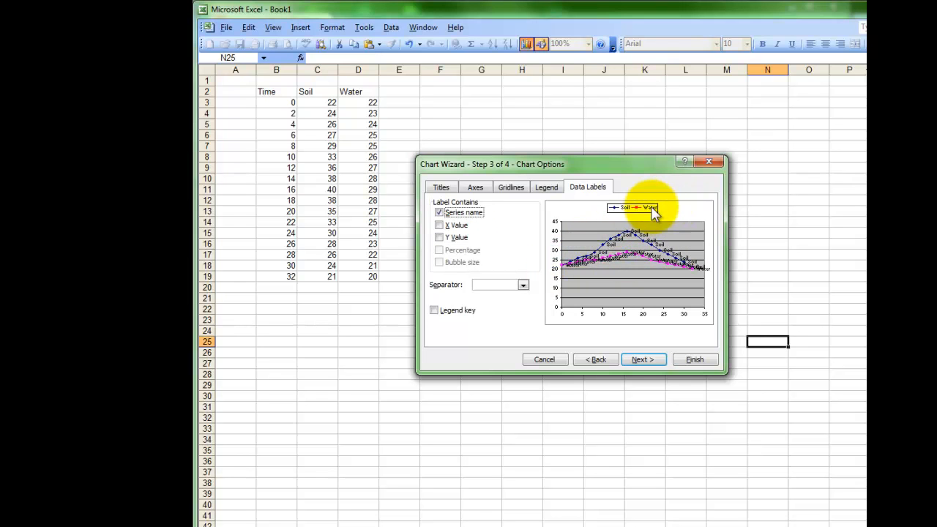
left_click(439, 213)
Step: Insert the chart as an object in Sheet1 and move it below the data table, starting around row 21
left_click(651, 358)
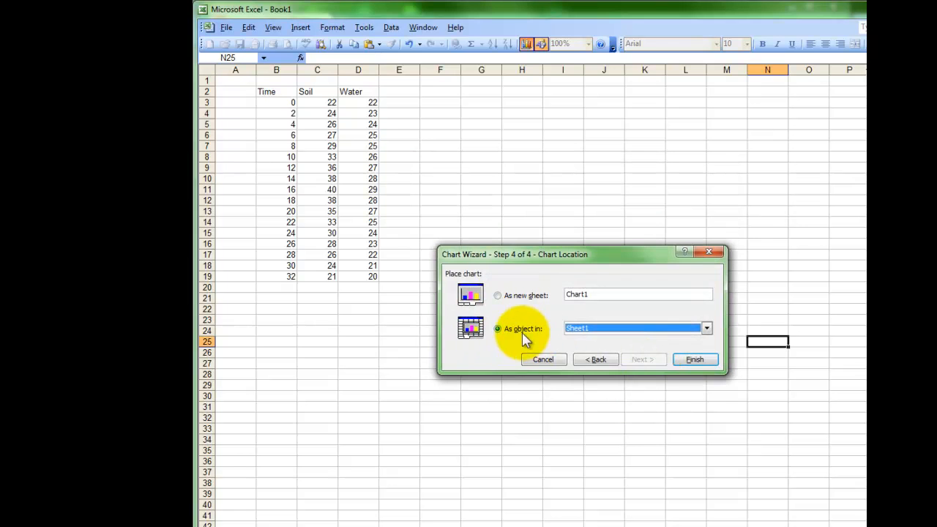
left_click(692, 360)
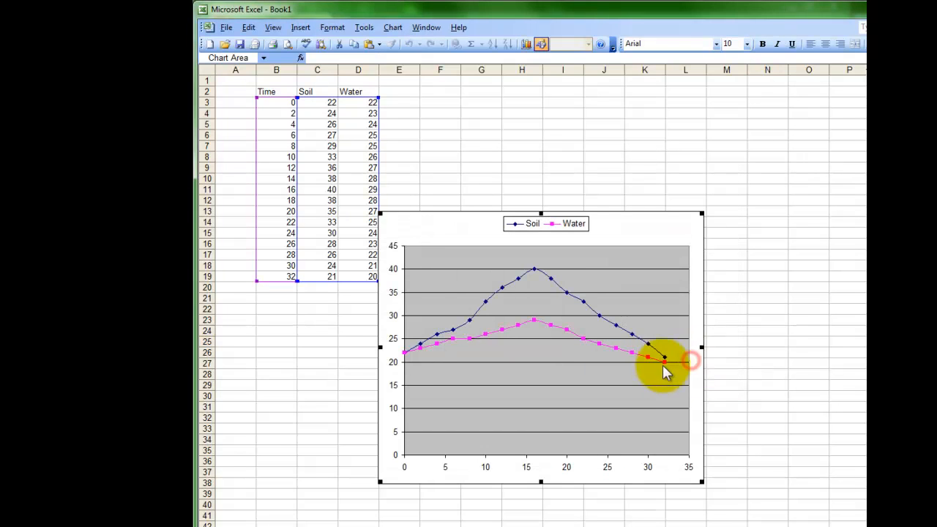
left_click_drag(632, 224, 519, 312)
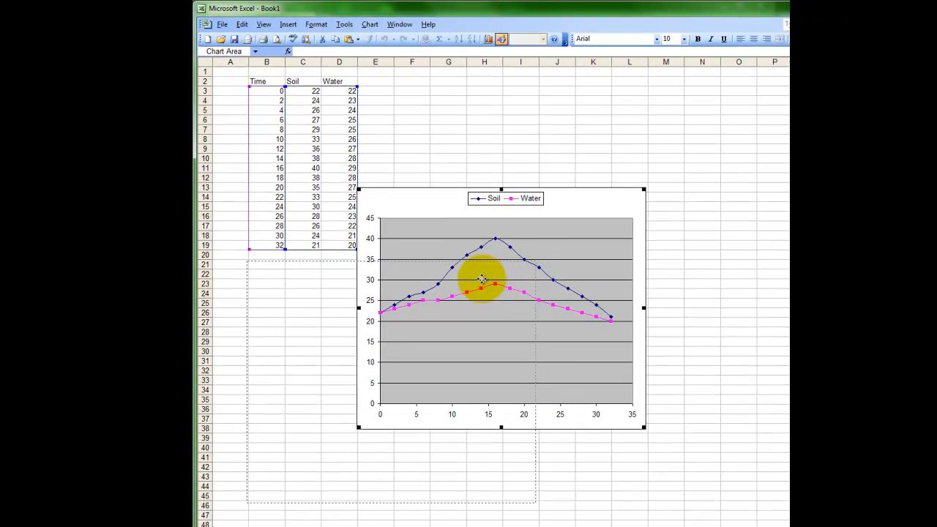
left_click_drag(477, 282, 364, 355)
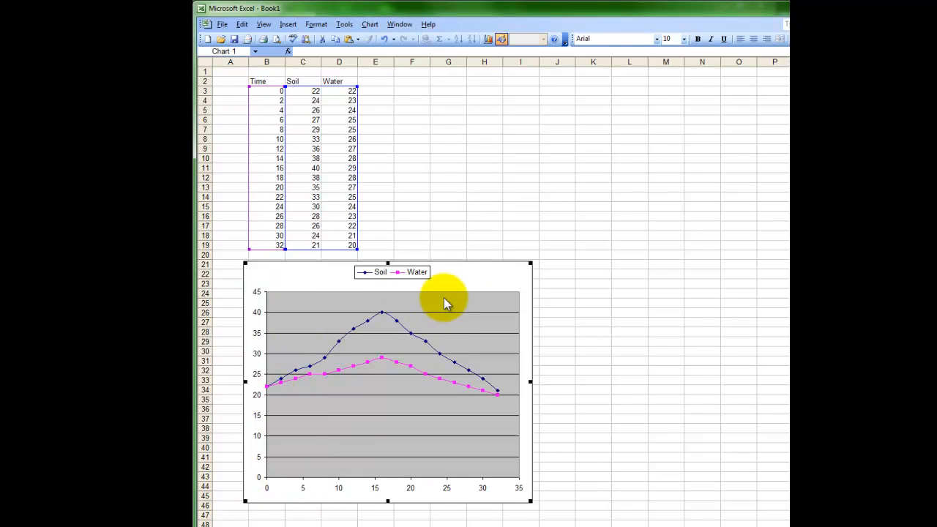
Step: Review the border and area pattern settings of the chart's plot area and close the formatting dialog
right_click(462, 424)
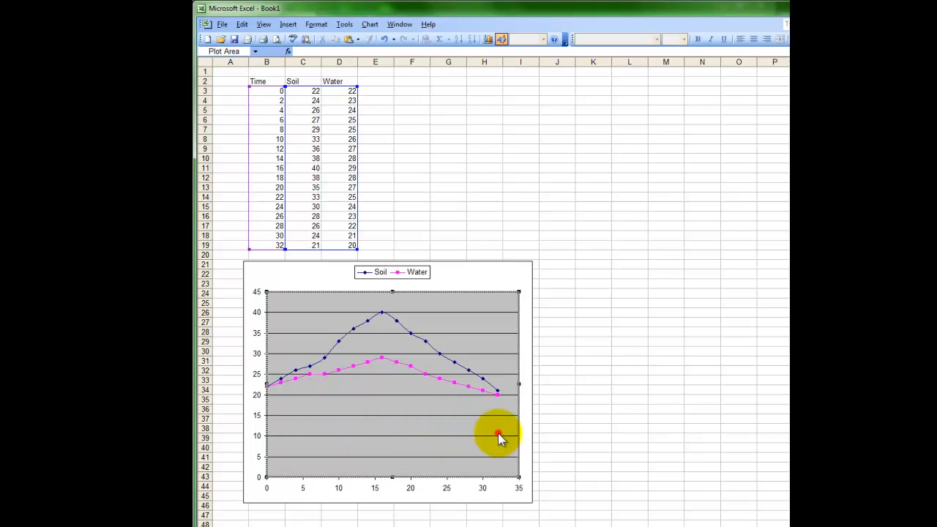
left_click(500, 433)
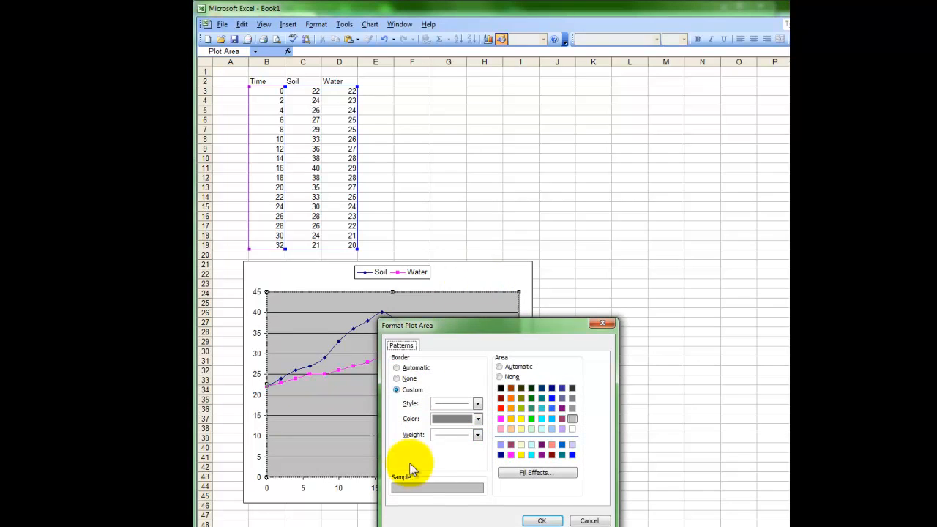
left_click(543, 521)
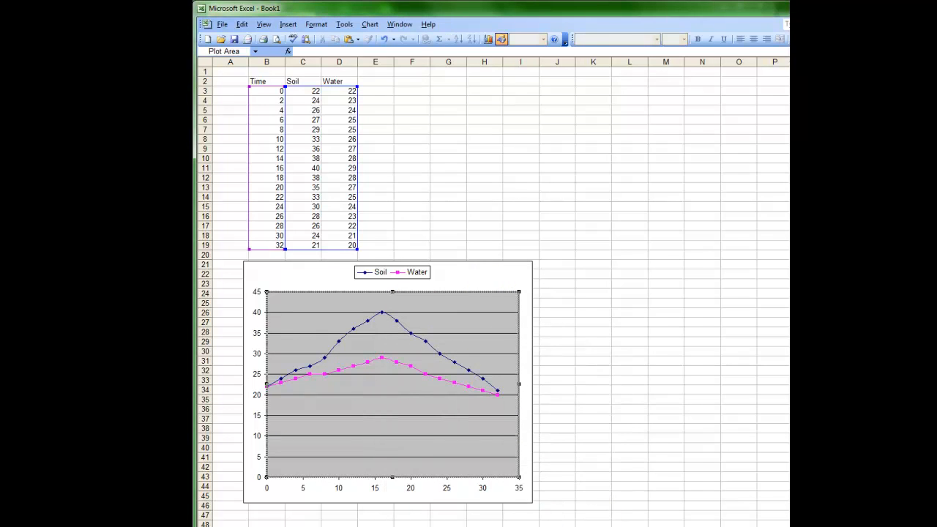